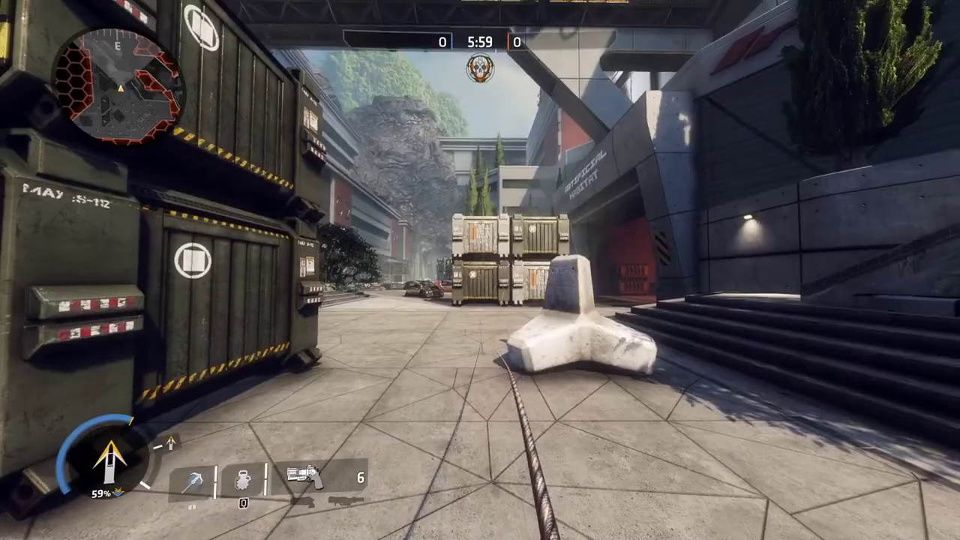
key(w)
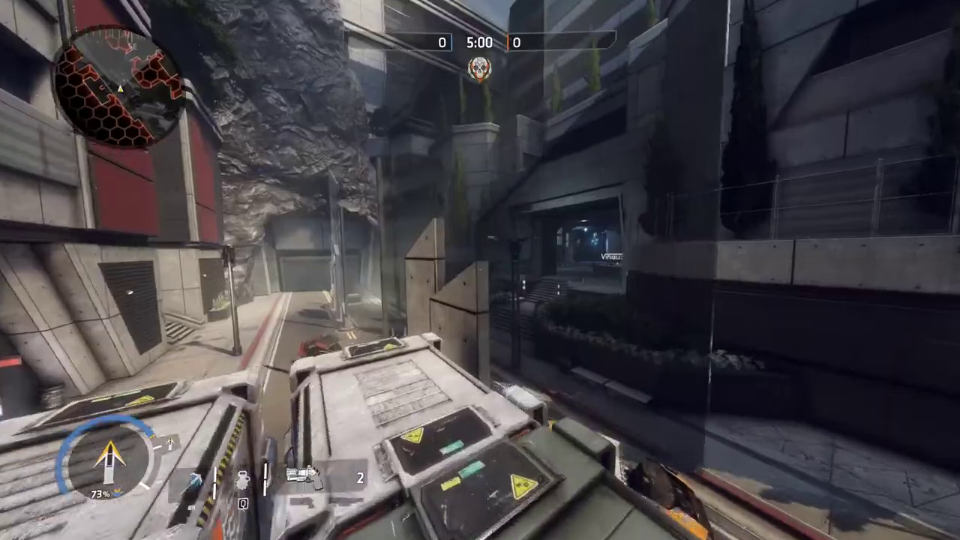
key(space)
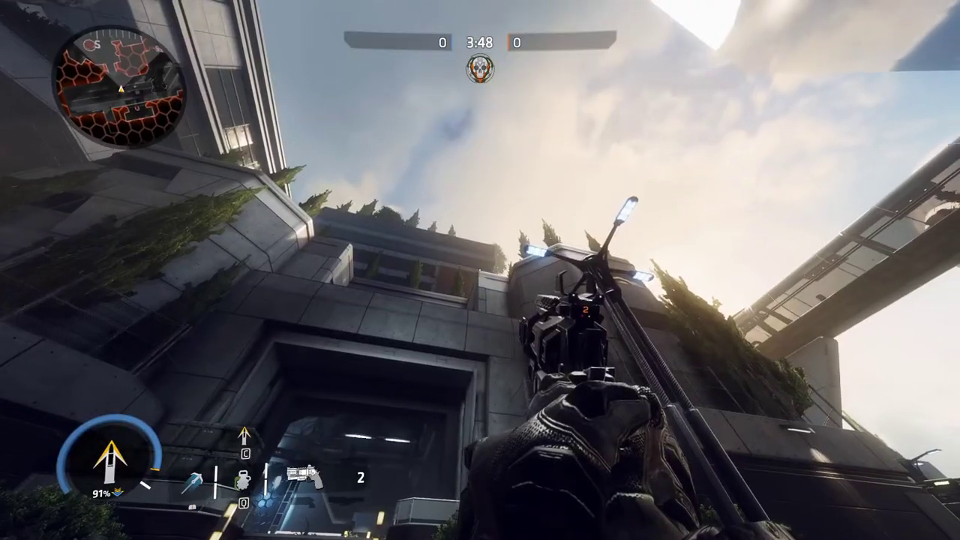
key(w)
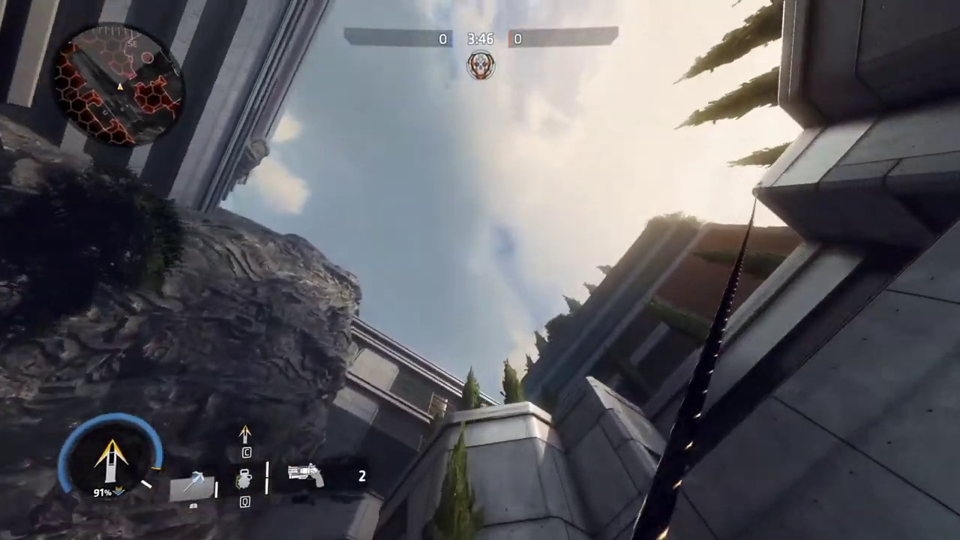
key(space)
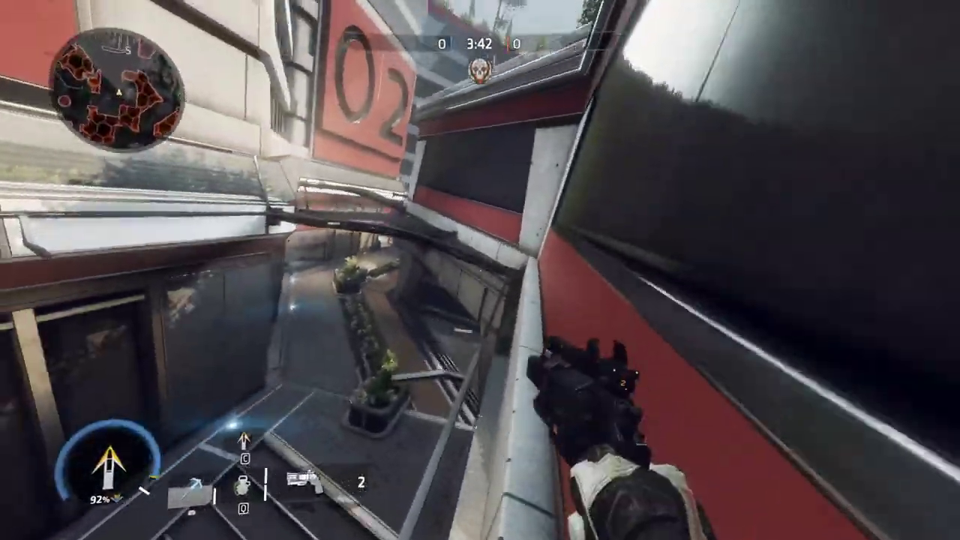
key(space)
key(space)
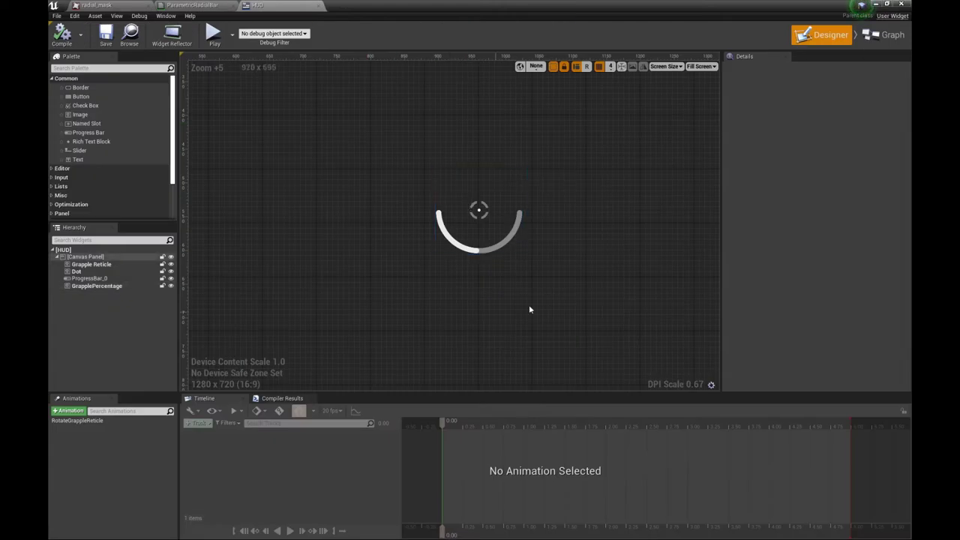
Step: Switch the HUD widget blueprint from its designer to its graph
click(889, 35)
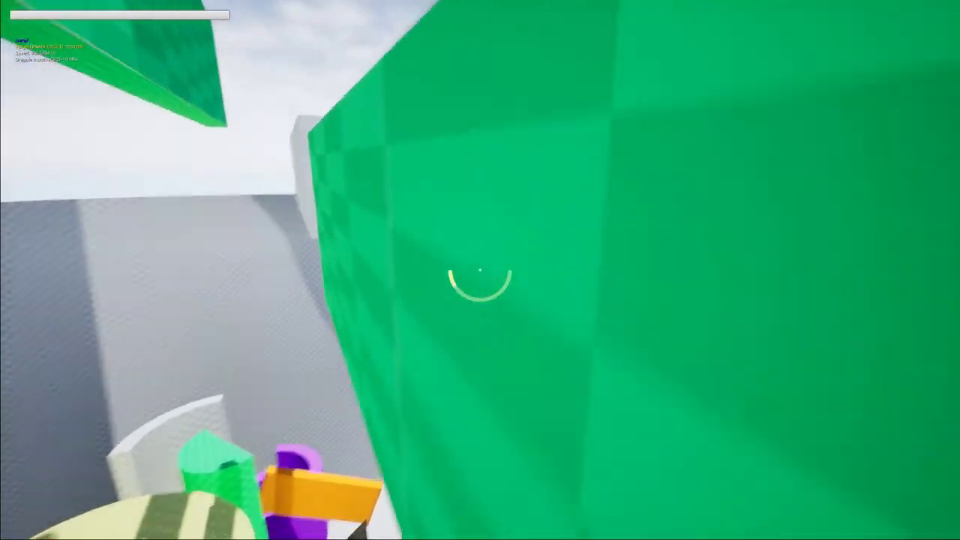
key(space)
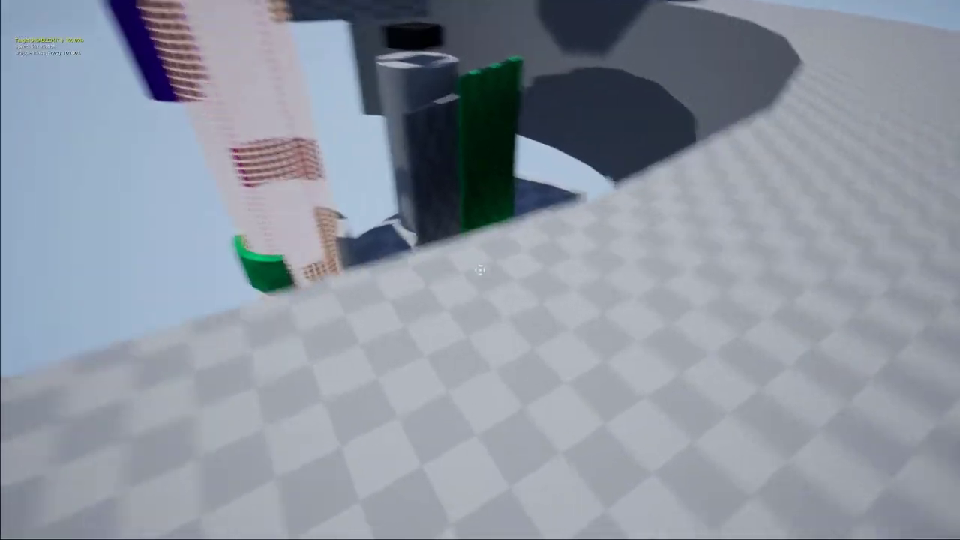
key(space)
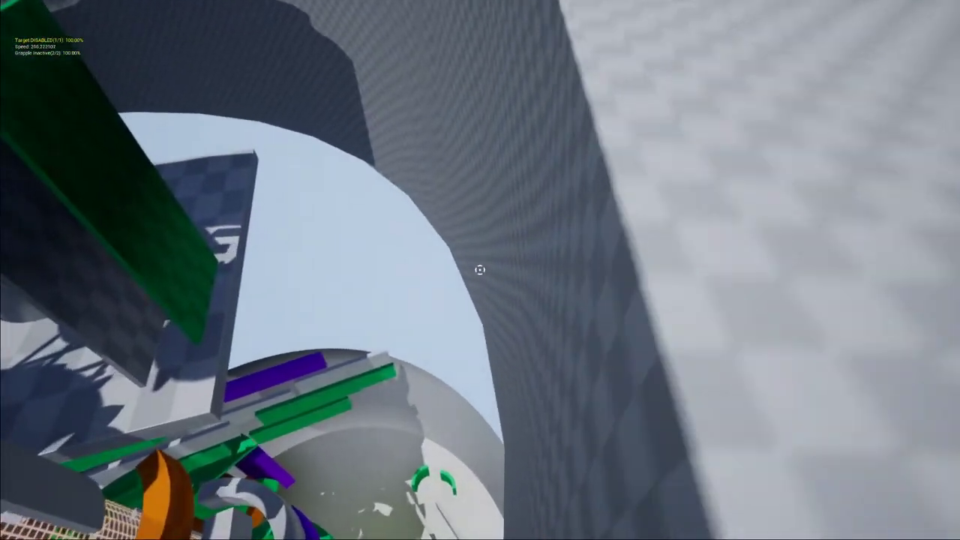
key(space)
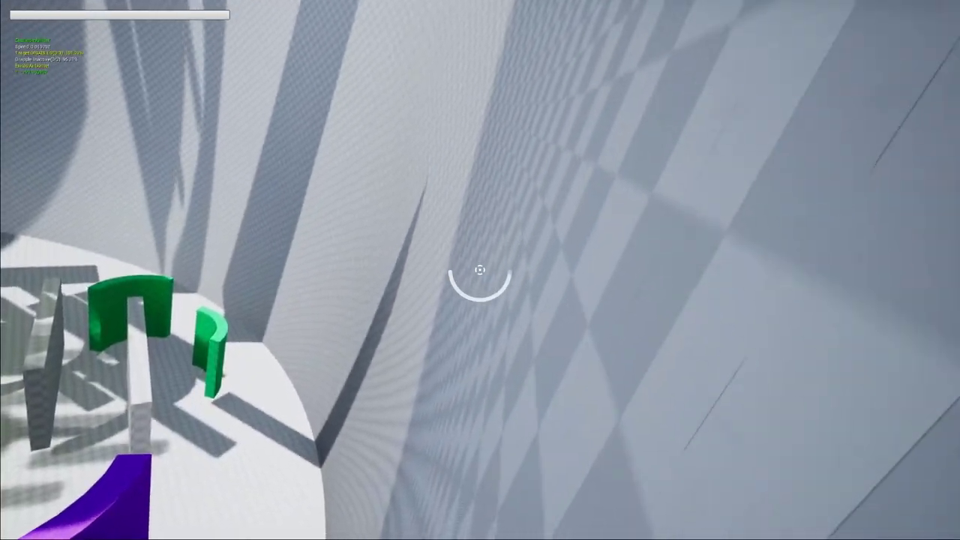
key(space)
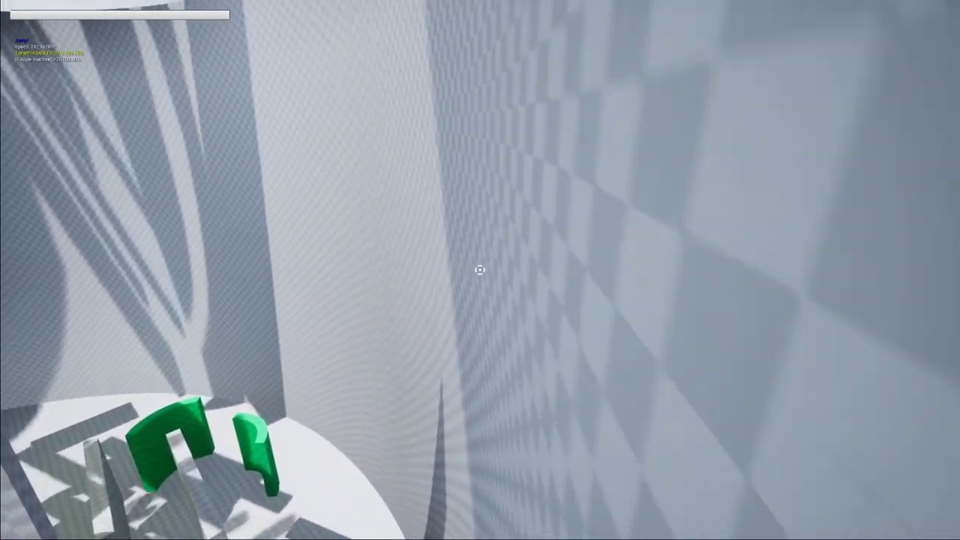
key(space)
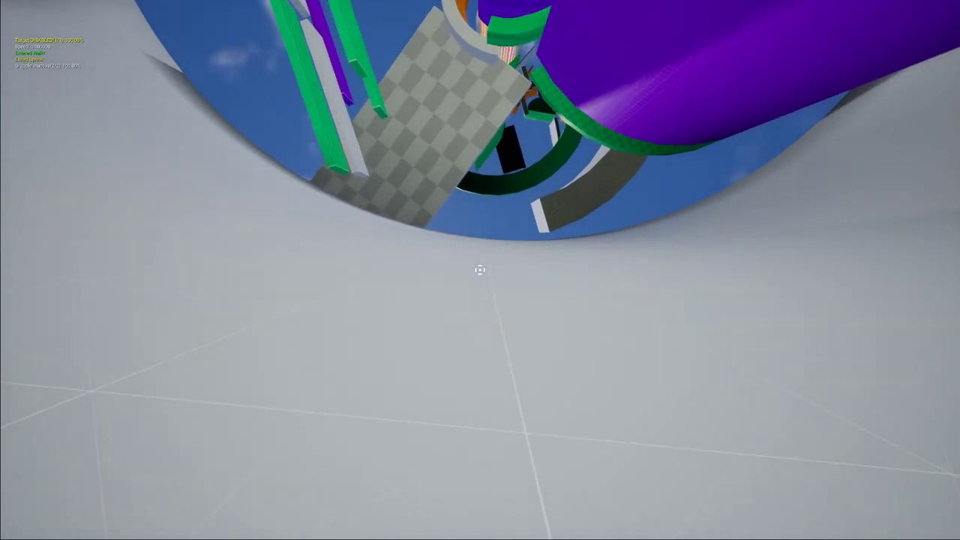
key(space)
key(space)
key(space)
key(space)
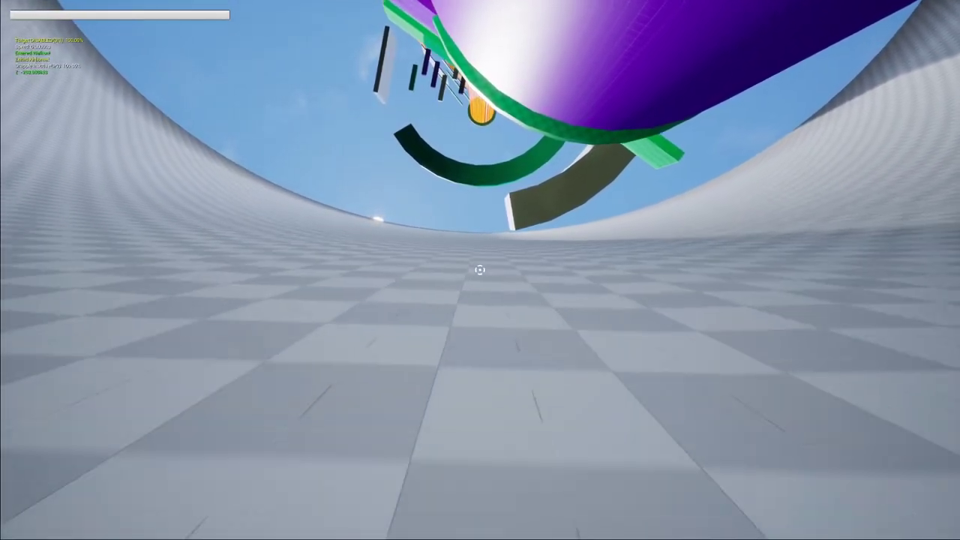
key(space)
key(space)
key(space)
key(space)
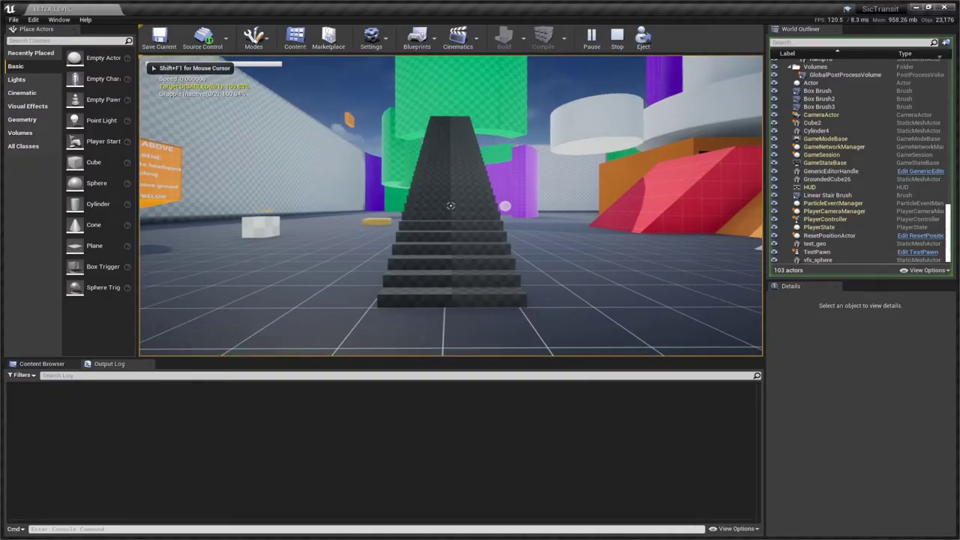
Step: Run the player up the staircase in the playing level and examine the movement states written to the output log
key(w)
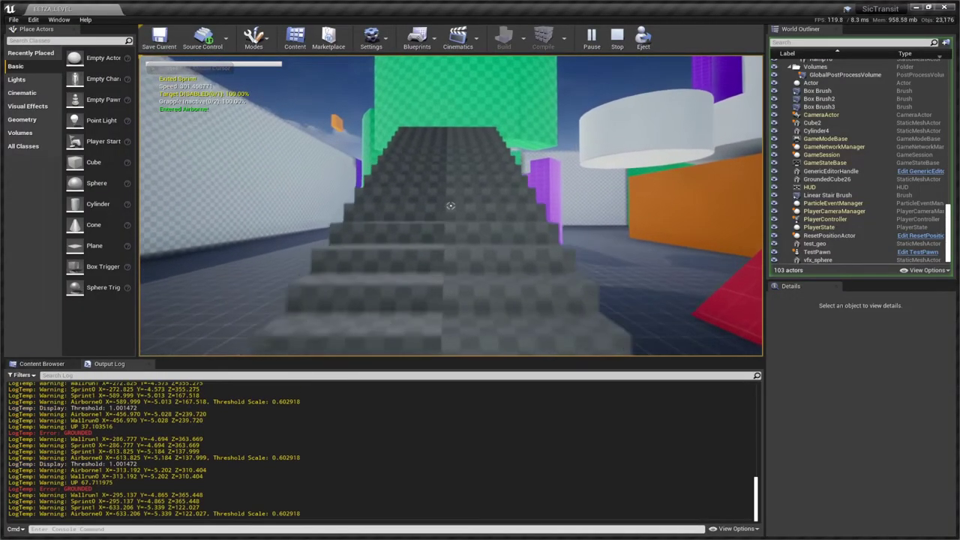
key(w)
key(w)
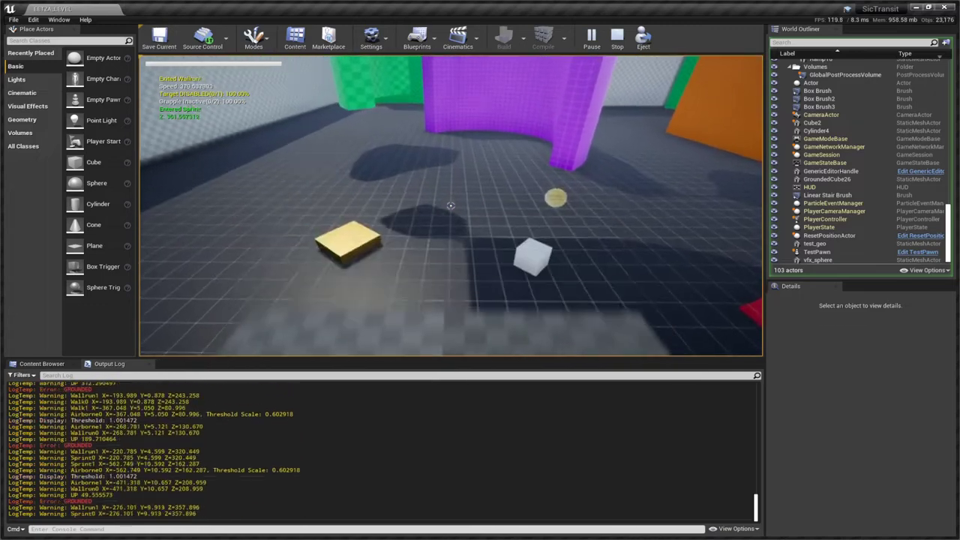
key(w)
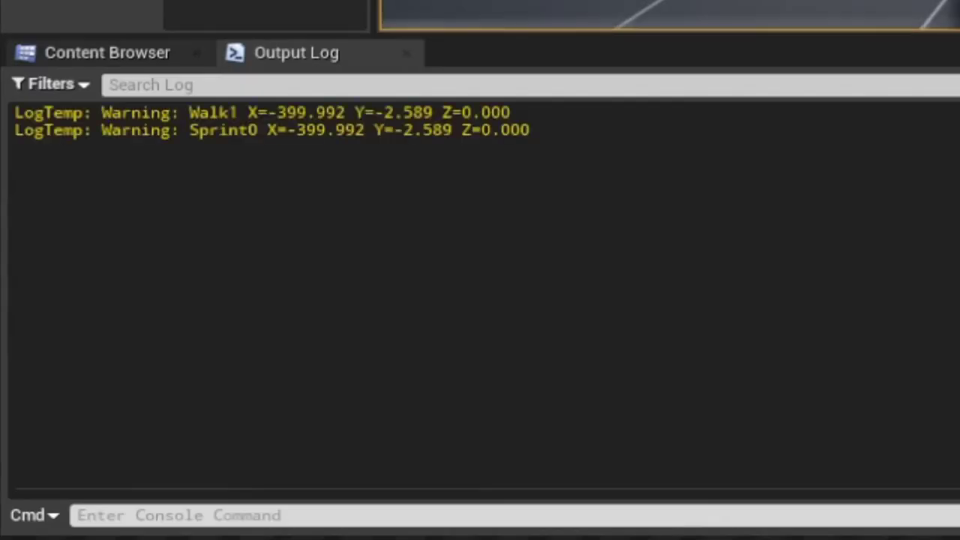
key(w)
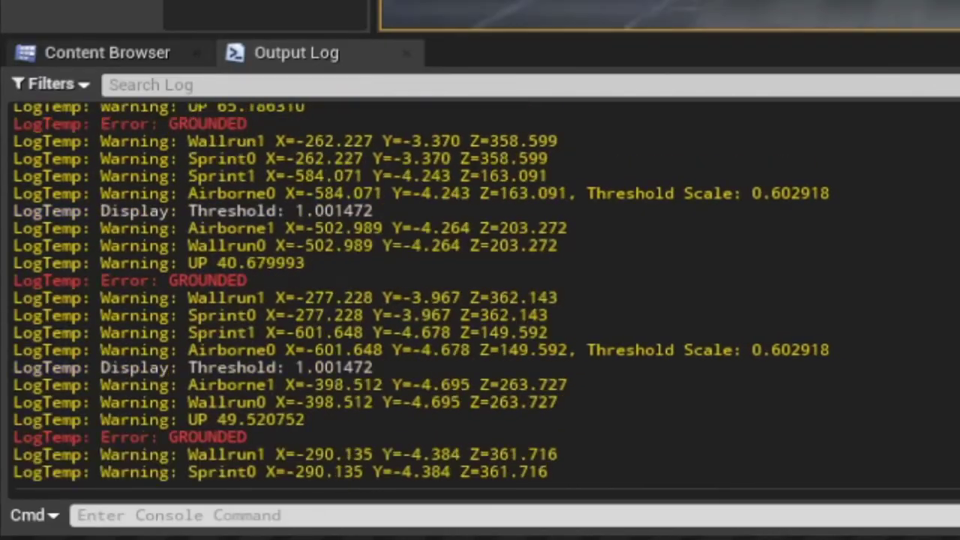
key(w)
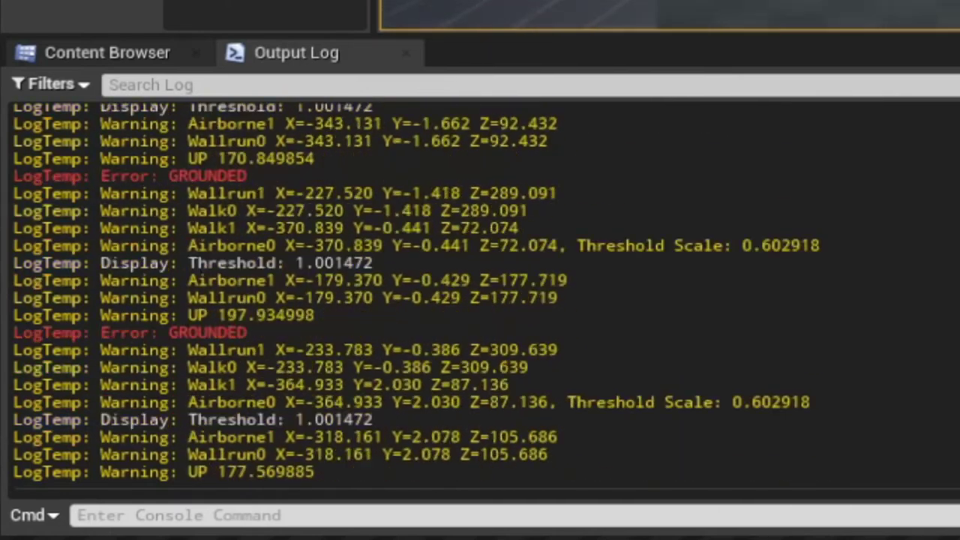
key(w)
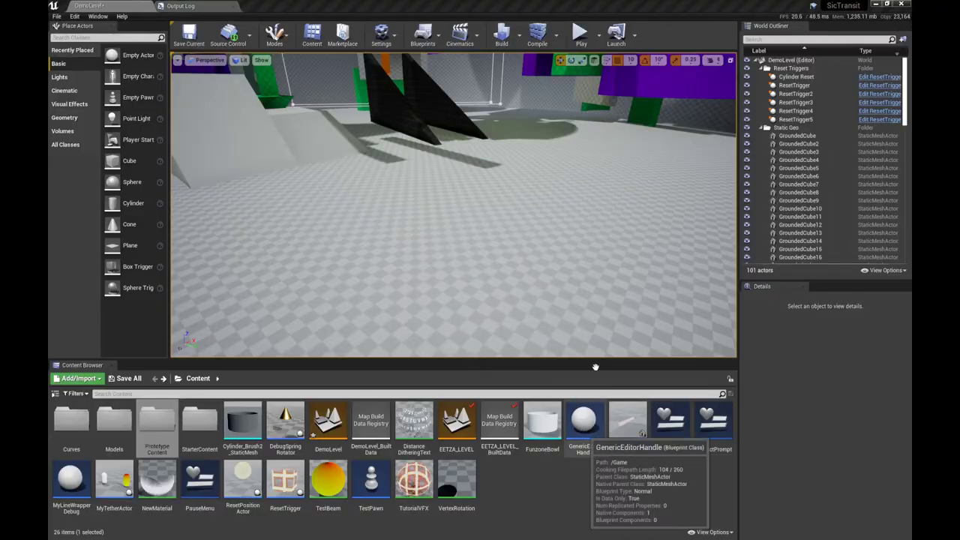
Step: Place a GenericEditorHandle on the level floor and add a Move Mesh Along Circle component to it
drag(566, 299, 467, 216)
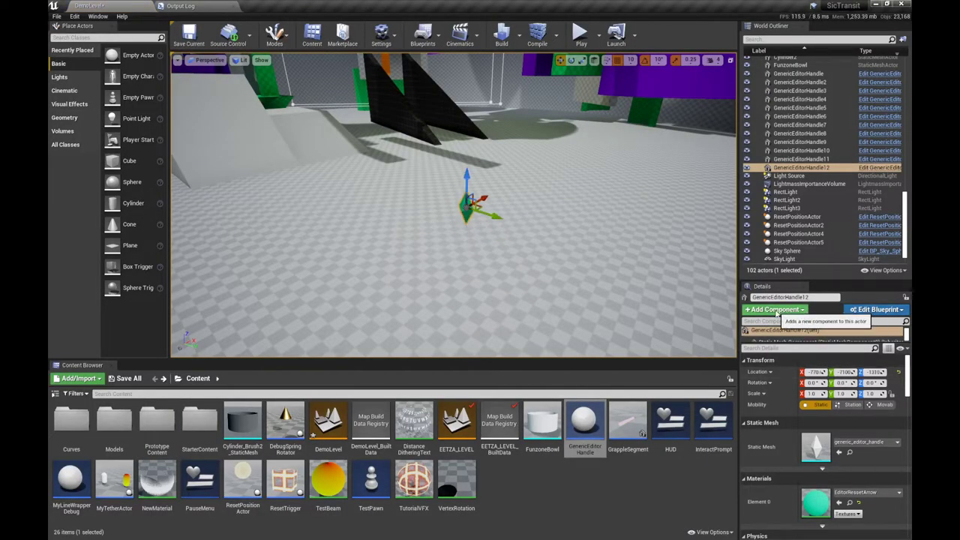
click(776, 309)
text(rotate)
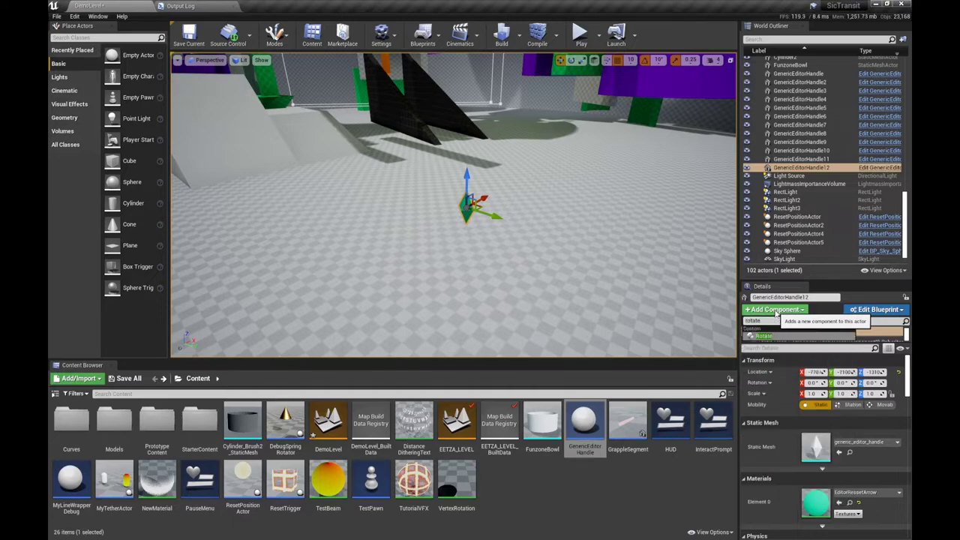
key(BackSpace)
key(BackSpace)
key(BackSpace)
key(BackSpace)
key(BackSpace)
key(BackSpace)
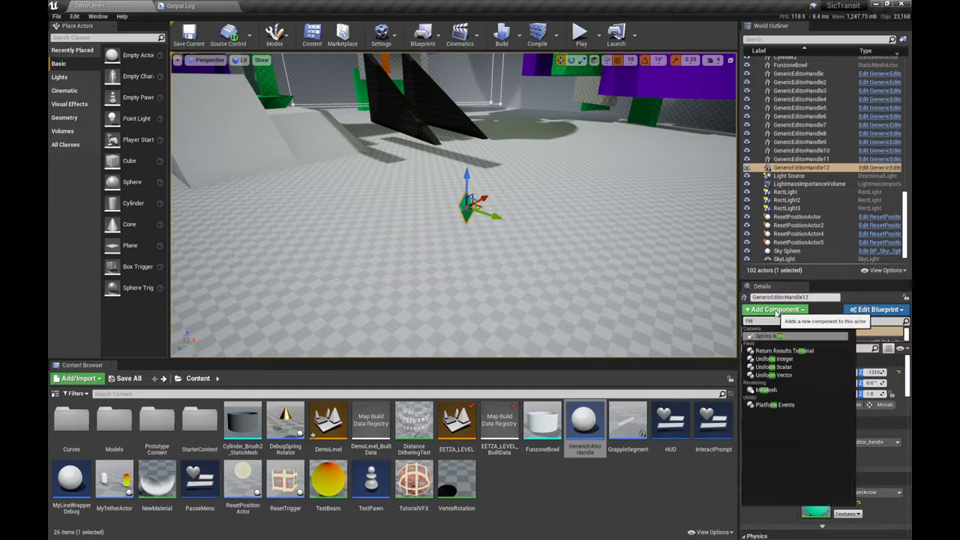
text(mesh)
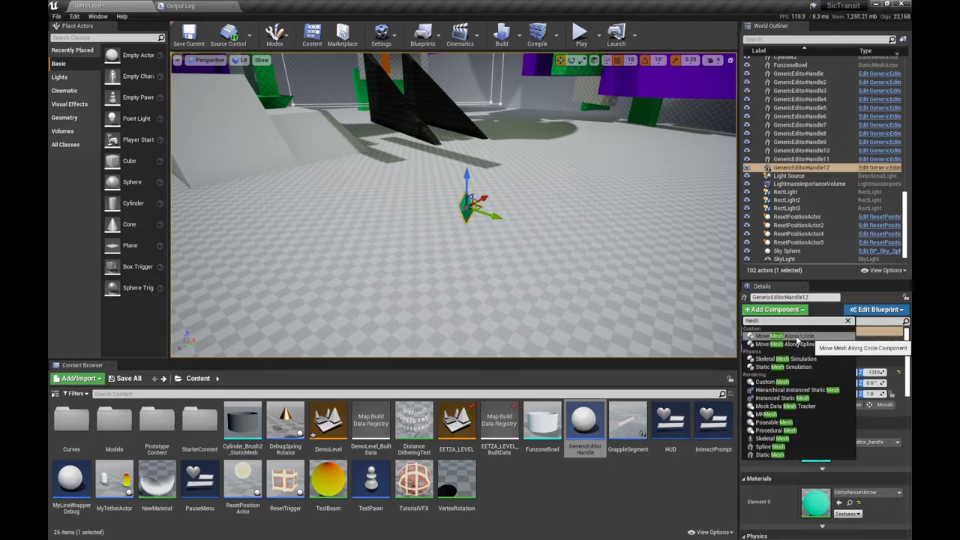
click(797, 338)
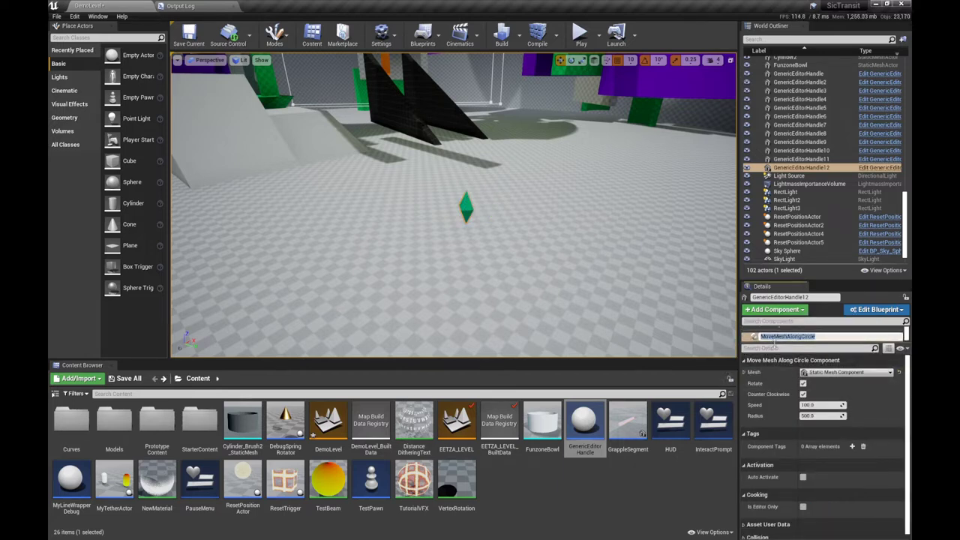
key(Return)
key(f)
right_drag(531, 209, 593, 198)
key(s)
key(w)
key(a)
right_drag(484, 223, 489, 225)
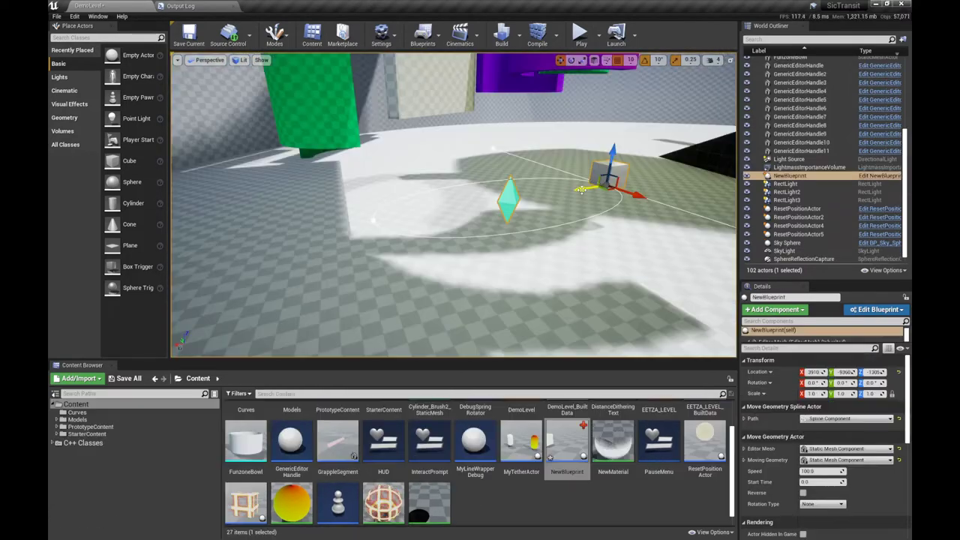
Step: Reshape NewBlueprint's spline by moving a point and shortening its tangent, and set Start Time to about 0.2
drag(581, 191, 556, 192)
scroll(567, 233, down, 4)
right_drag(598, 236, 605, 232)
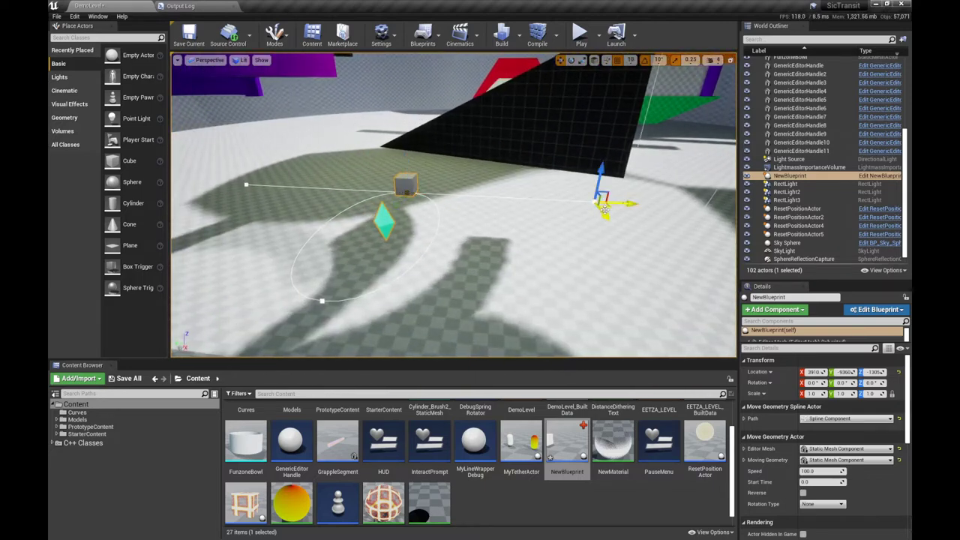
drag(604, 205, 499, 255)
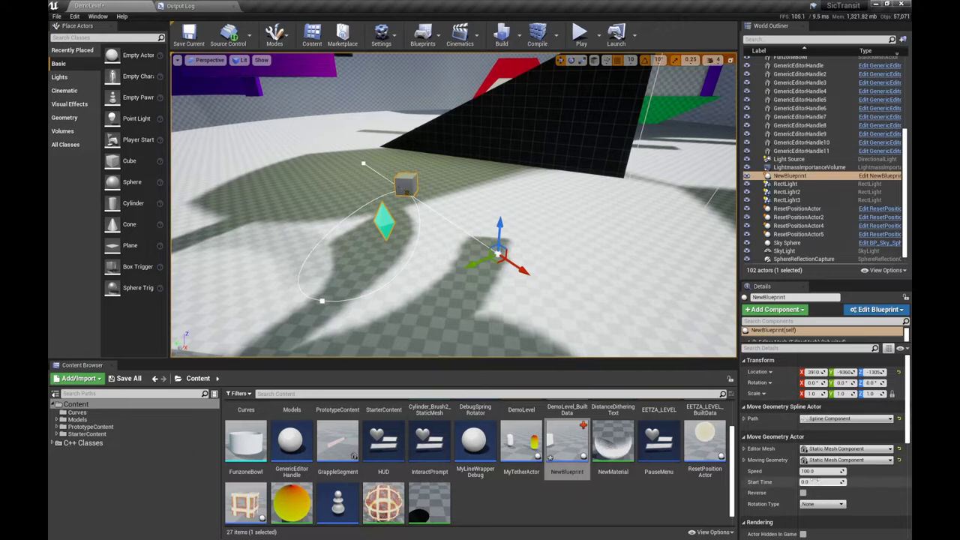
mouse_move(806, 482)
mouse_down()
mouse_move(841, 482)
mouse_move(815, 484)
mouse_up()
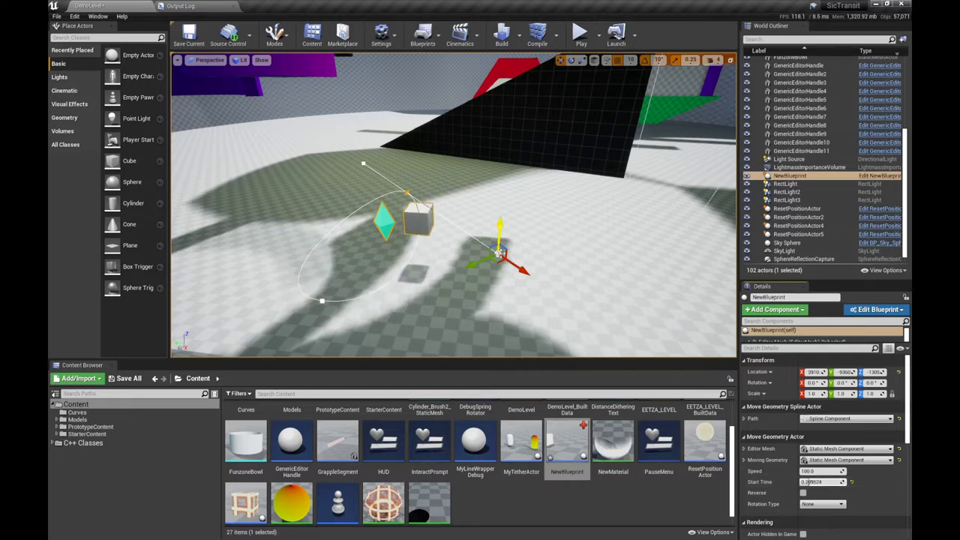
Step: Add a spline point on the path below the cube and shift it along its Y axis
right_click(415, 255)
click(448, 263)
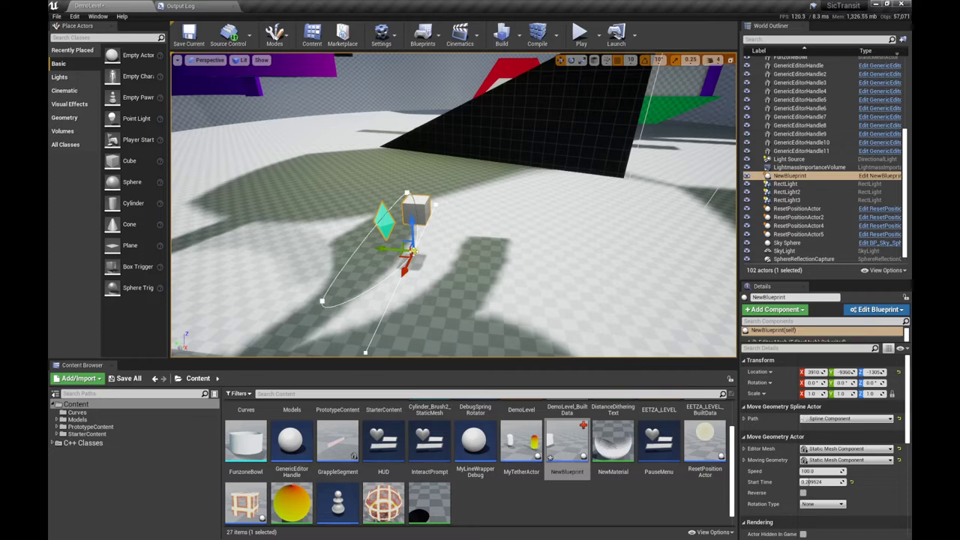
drag(392, 249, 551, 259)
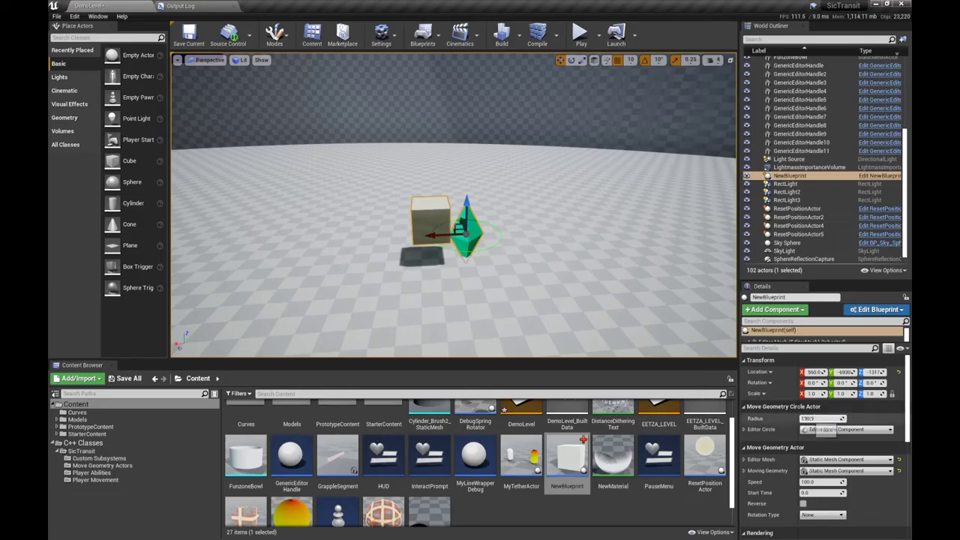
Step: Enlarge the circle actor's radius and advance its start time to move the cube around the circle
drag(812, 419, 891, 419)
drag(816, 483, 845, 493)
Step: Select the actor's inherited Editor Circle component to view its properties
scroll(786, 337, down, 3)
click(785, 337)
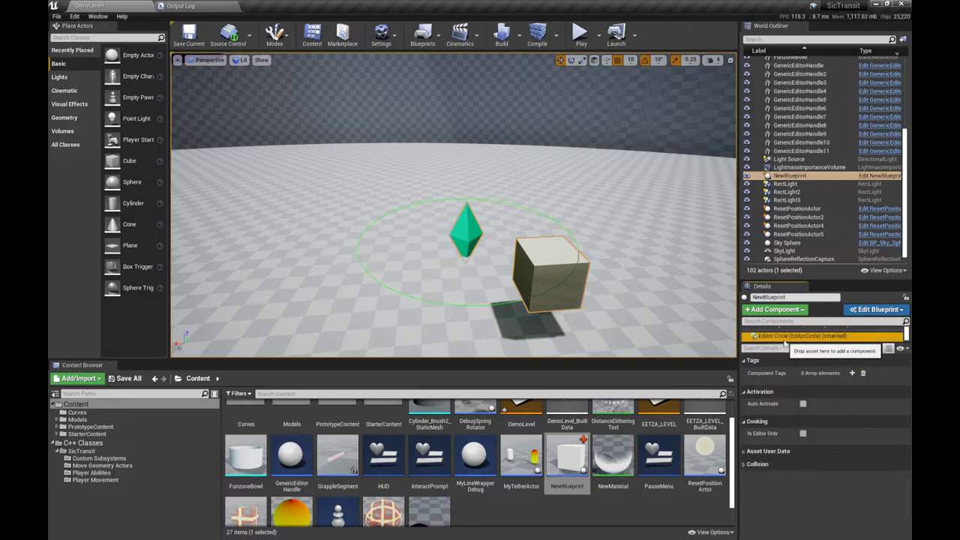
scroll(787, 339, up, 1)
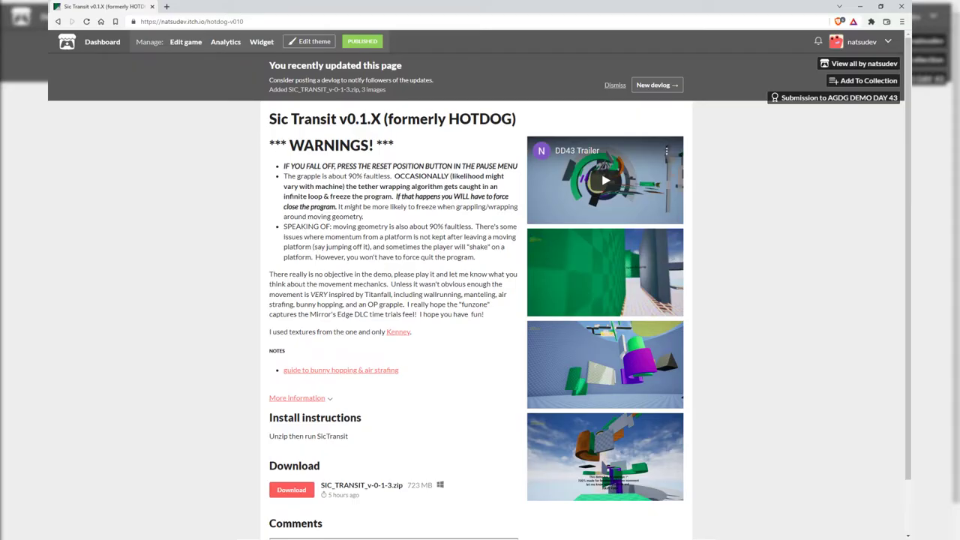